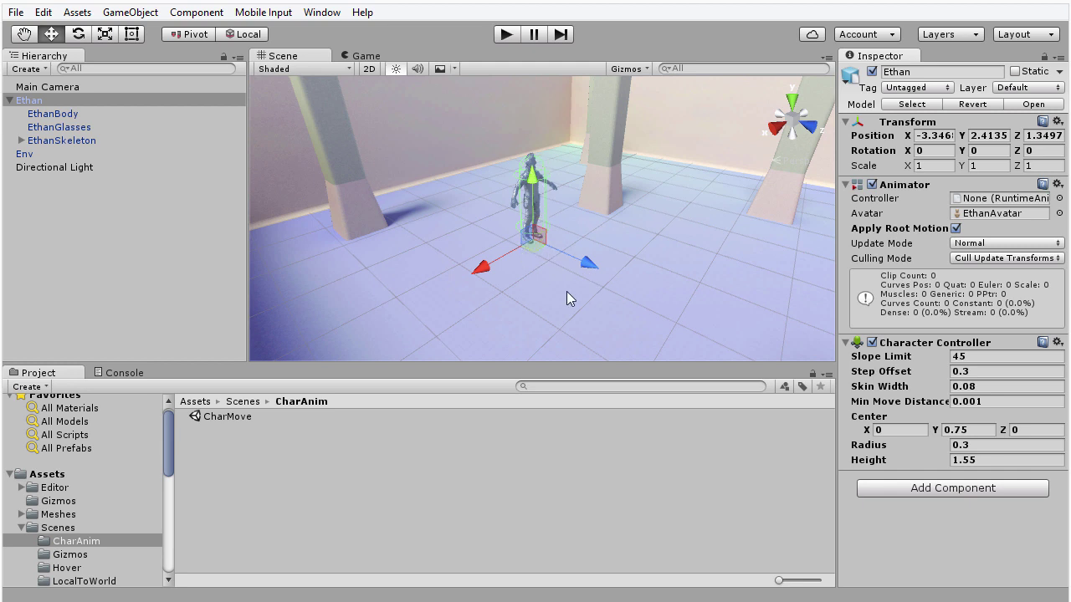
{"action": "middle_click_drag", "start_coordinate": [637, 269], "coordinate": [639, 282]}
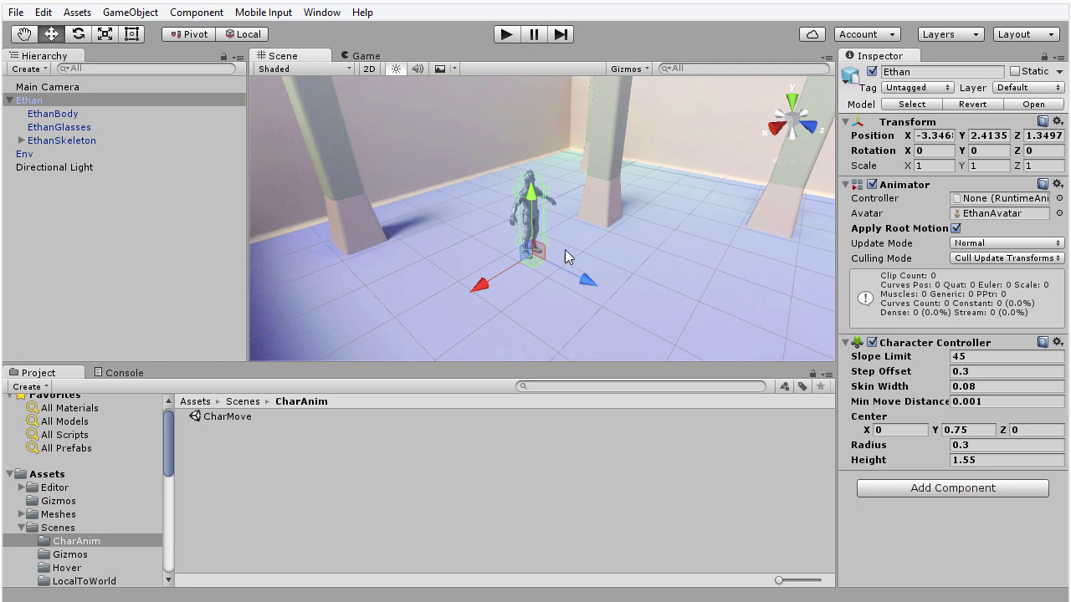
{"action": "left_click", "coordinate": [198, 15]}
{"action": "mouse_move", "coordinate": [237, 91]}
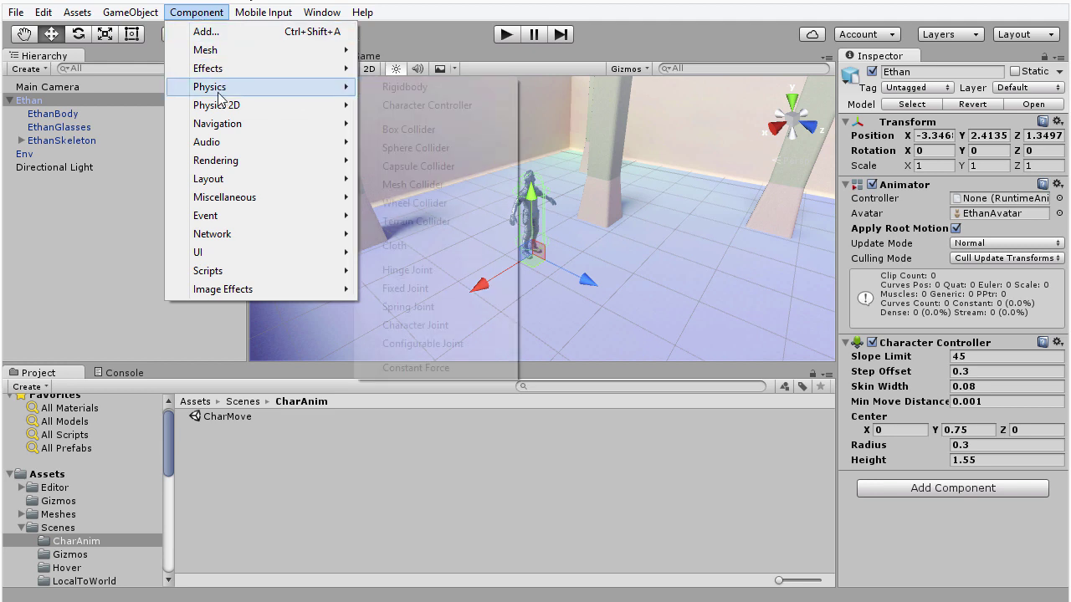
{"action": "left_click", "coordinate": [498, 106]}
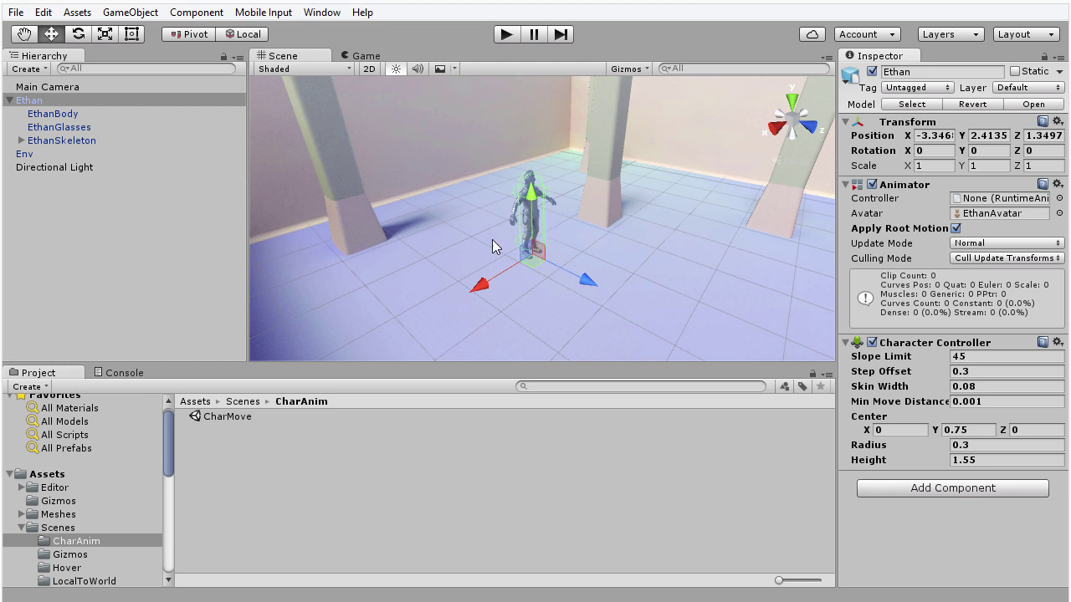
Open the ThirdPersonCharacter Models folder in Standard Assets, enlarge the asset thumbnails and collapse the Ethan model's sub-assets.
{"action": "left_click_drag", "start_coordinate": [167, 463], "coordinate": [168, 525]}
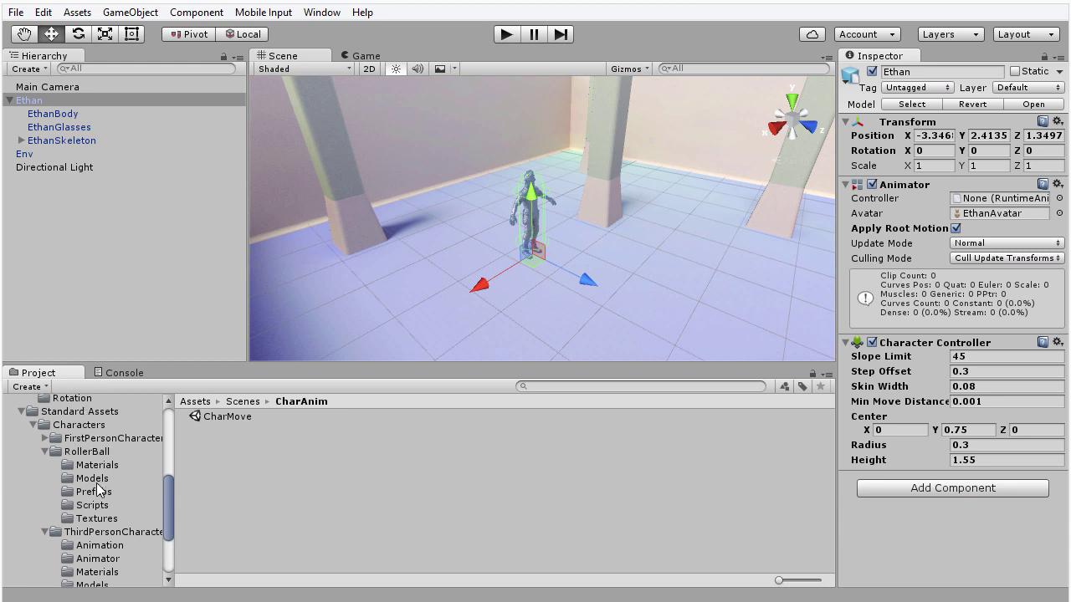
{"action": "left_click", "coordinate": [92, 585]}
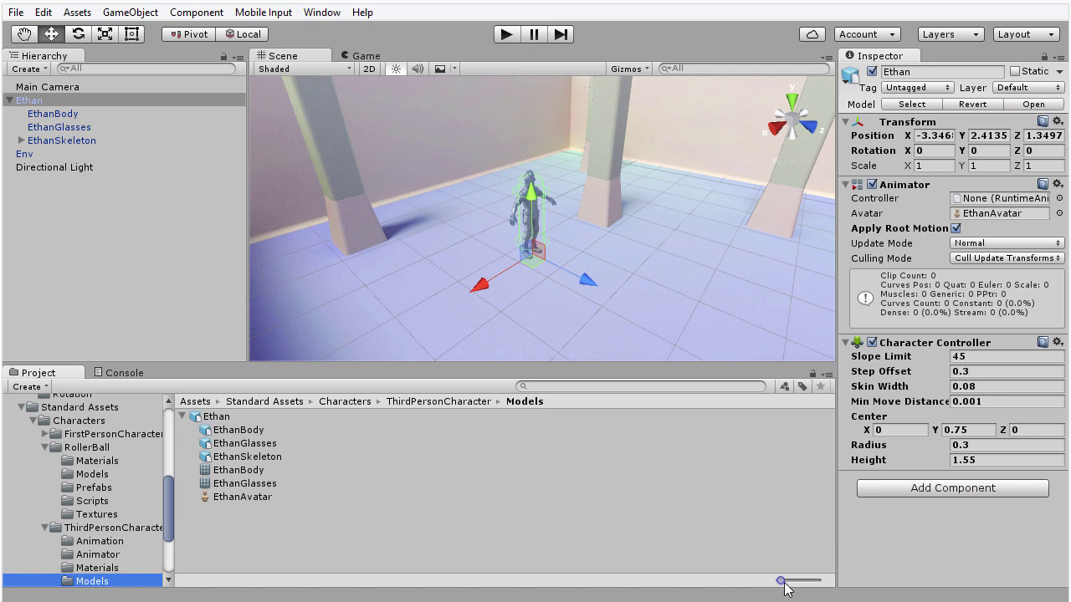
{"action": "left_click_drag", "start_coordinate": [781, 581], "coordinate": [803, 580]}
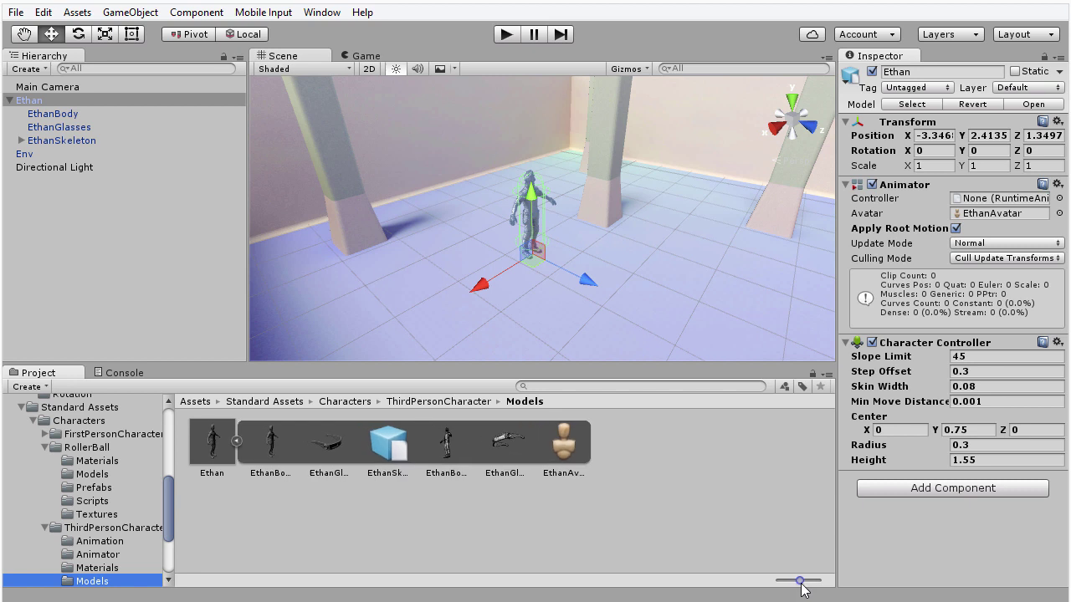
{"action": "left_click", "coordinate": [244, 445]}
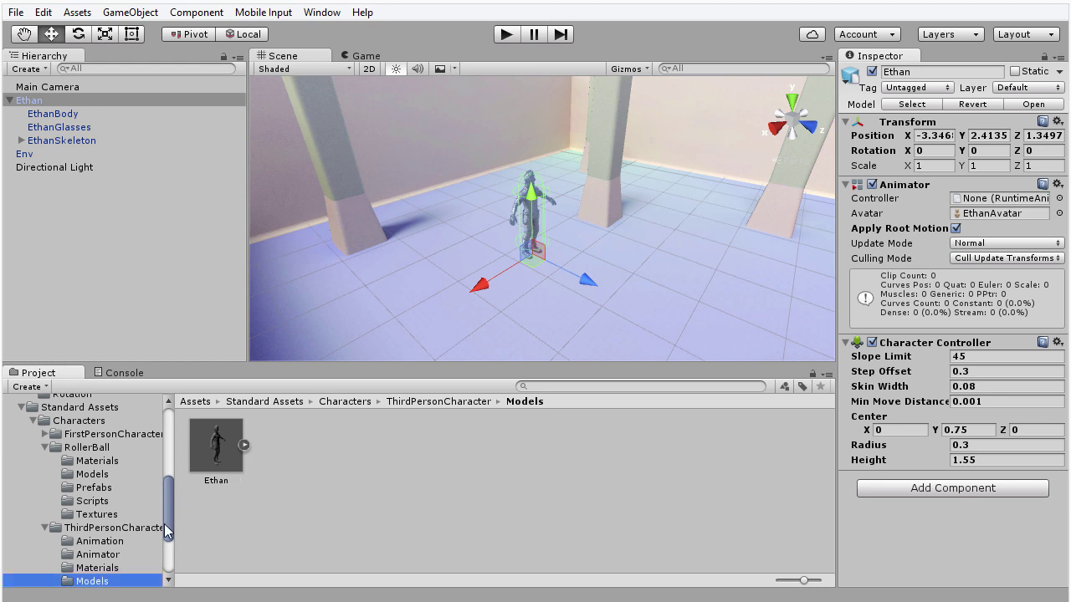
Create an Animator Controller named animControl_CharMove in the Scenes/CharAnim folder.
{"action": "left_click_drag", "start_coordinate": [164, 524], "coordinate": [159, 476]}
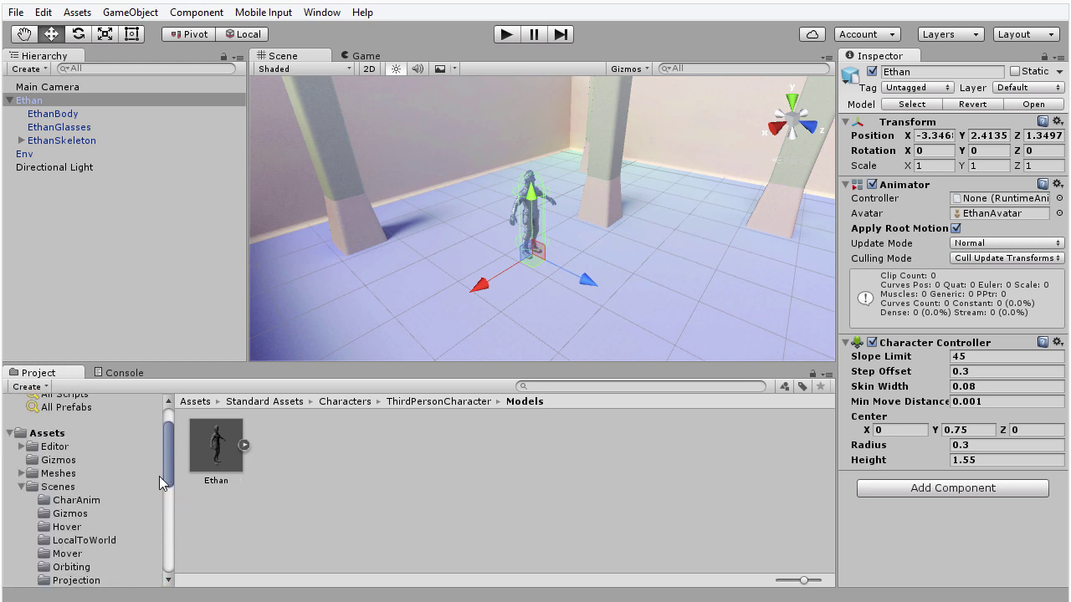
{"action": "left_click", "coordinate": [81, 501]}
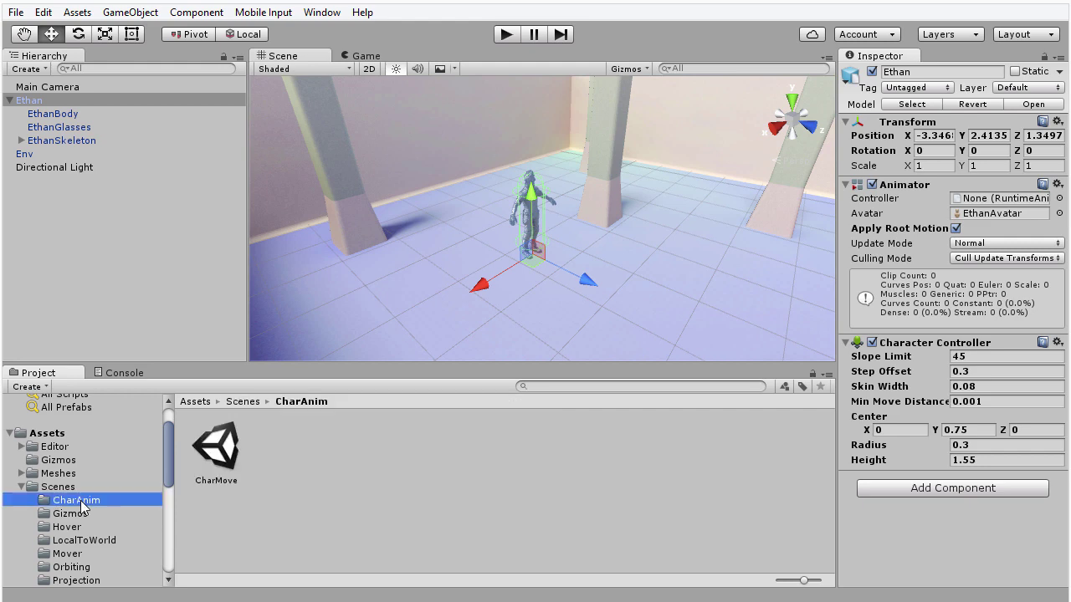
{"action": "right_click", "coordinate": [323, 434]}
{"action": "mouse_move", "coordinate": [374, 453]}
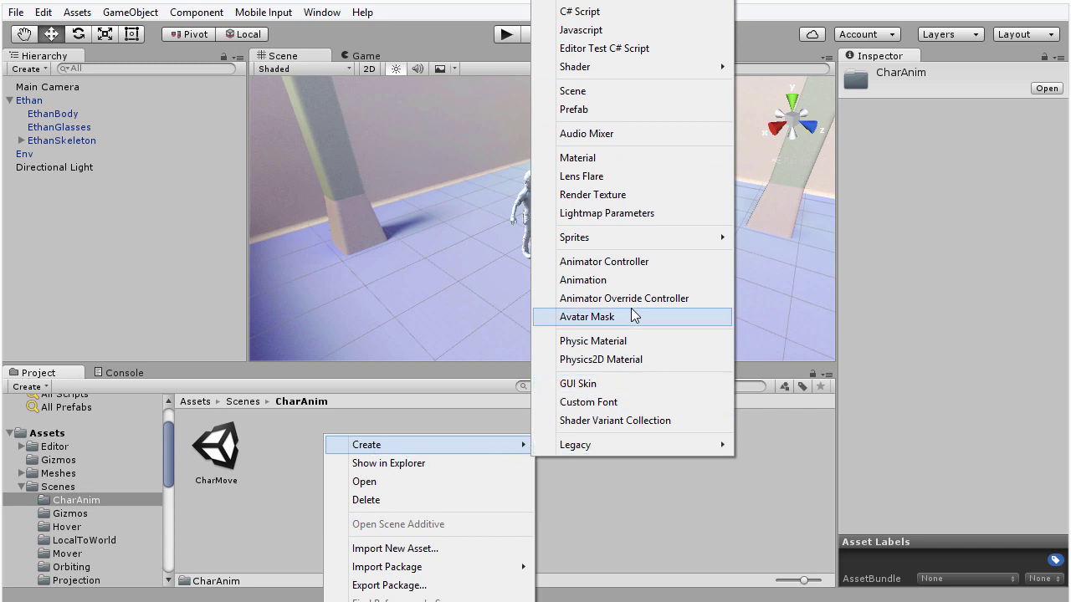
{"action": "left_click", "coordinate": [663, 261]}
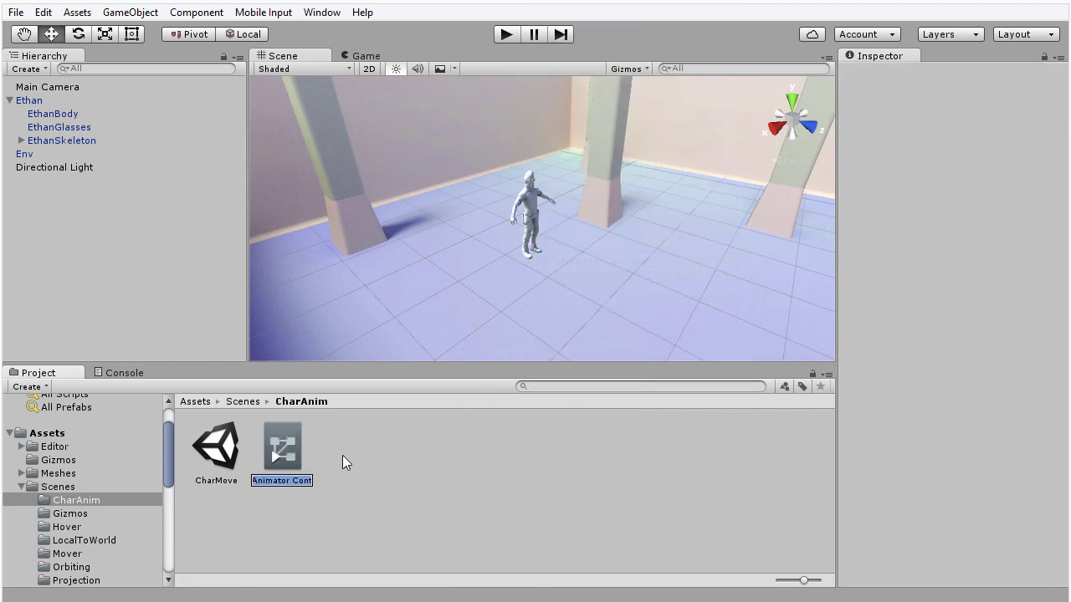
{"action": "type", "text": "anim"}
{"action": "type", "text": "Control"}
{"action": "type", "text": "_Char"}
{"action": "type", "text": "Move"}
{"action": "key", "text": "Return"}
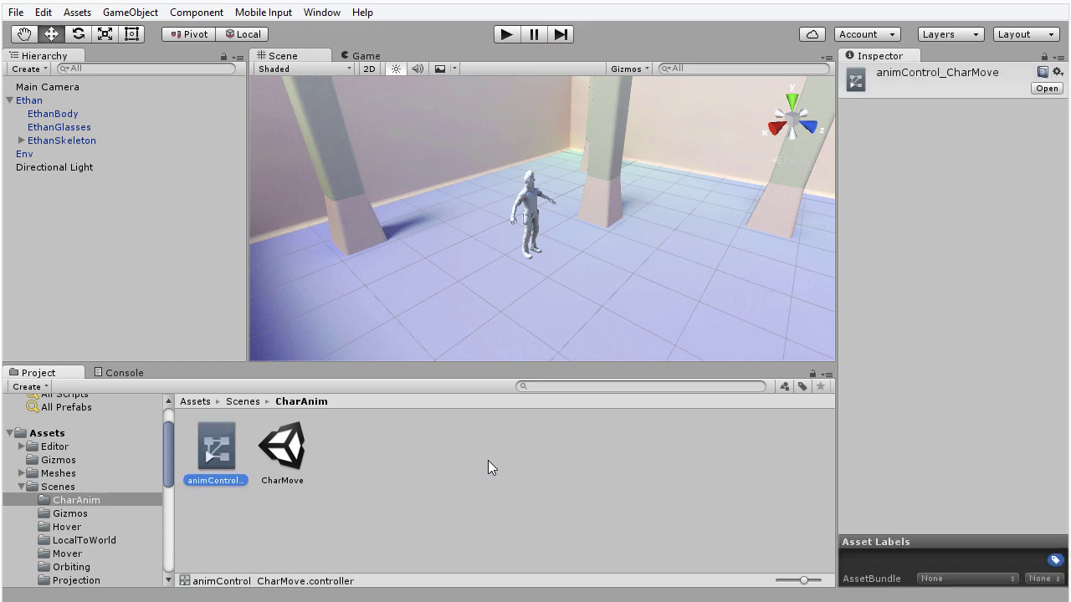
Open the animControl_CharMove controller in the Animator window and select its Entry node.
{"action": "double_click", "coordinate": [223, 451]}
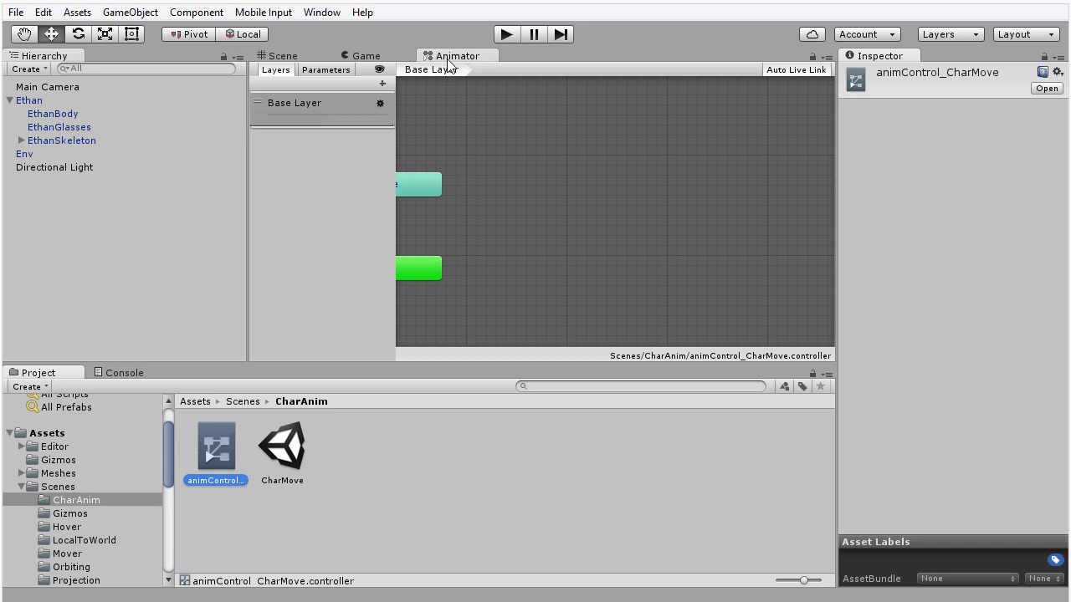
{"action": "left_click", "coordinate": [329, 13]}
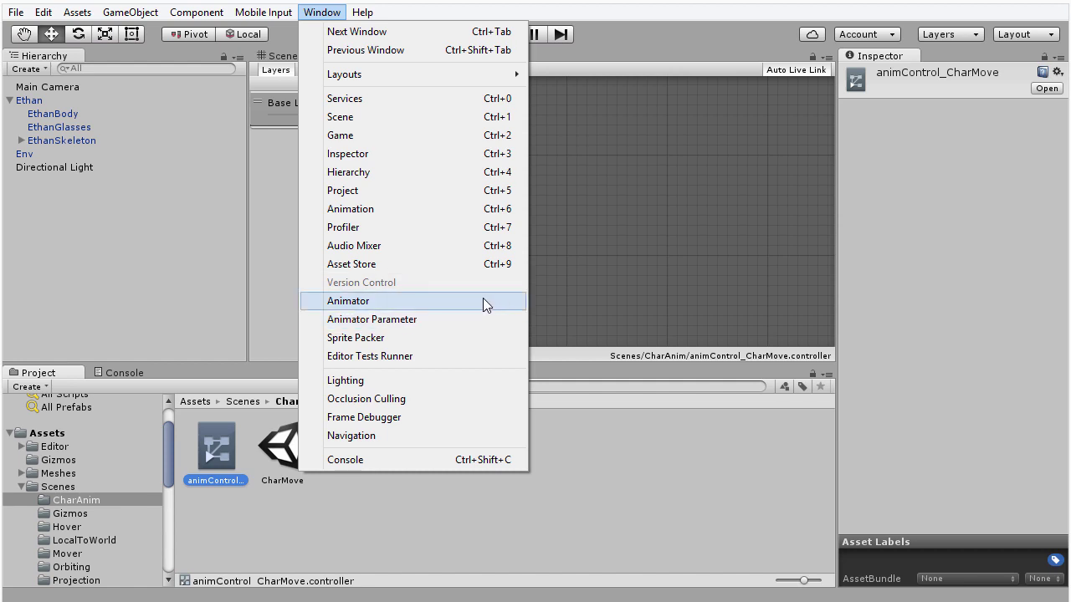
{"action": "key", "text": "Return"}
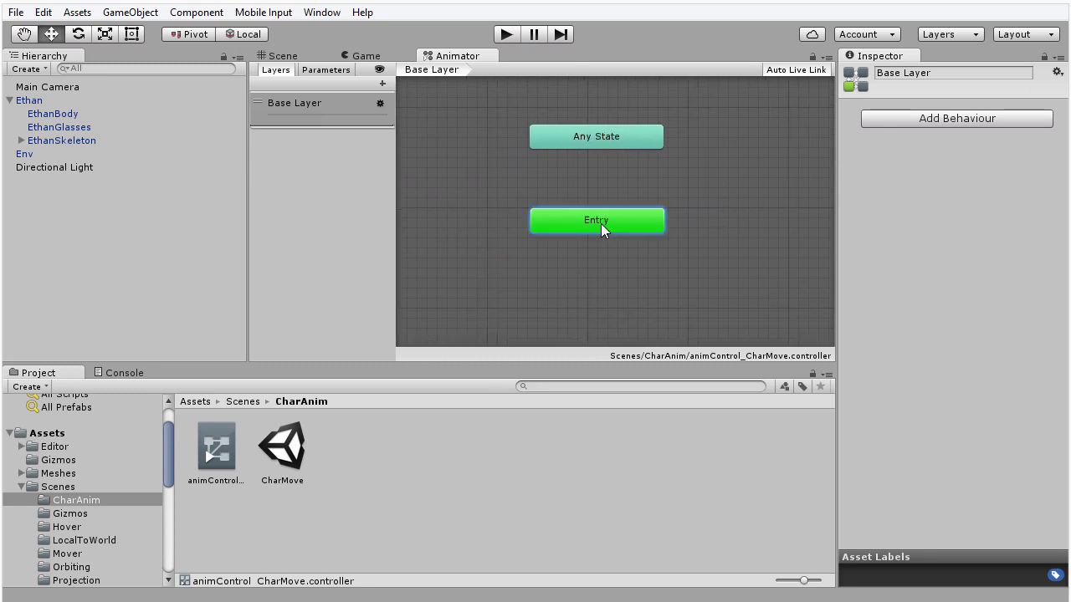
{"action": "left_click", "coordinate": [599, 224]}
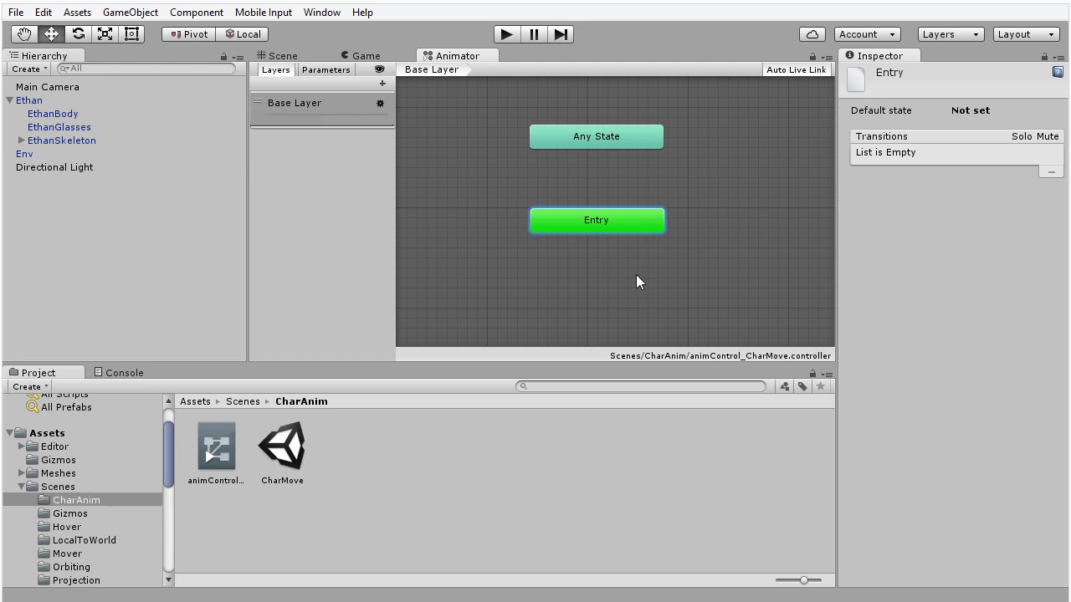
Create a state from a new blend tree in the Base Layer and place it just below the Entry node.
{"action": "mouse_move", "coordinate": [635, 276]}
{"action": "middle_mouse_down"}
{"action": "mouse_move", "coordinate": [617, 256]}
{"action": "mouse_move", "coordinate": [589, 251]}
{"action": "mouse_move", "coordinate": [614, 254]}
{"action": "mouse_move", "coordinate": [607, 293]}
{"action": "mouse_move", "coordinate": [621, 272]}
{"action": "middle_mouse_up"}
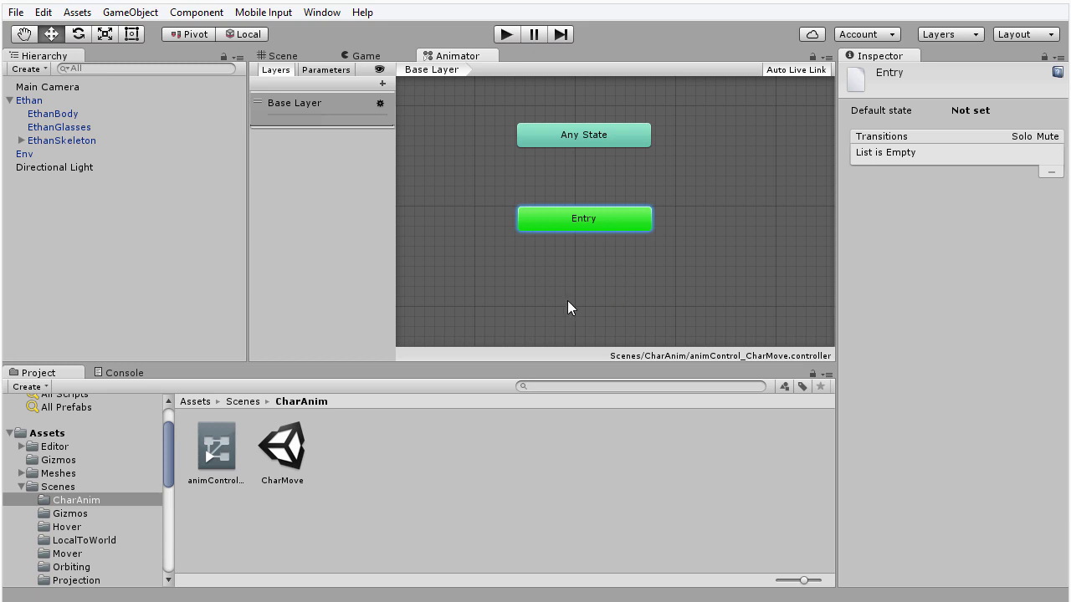
{"action": "middle_click_drag", "start_coordinate": [566, 301], "coordinate": [571, 262]}
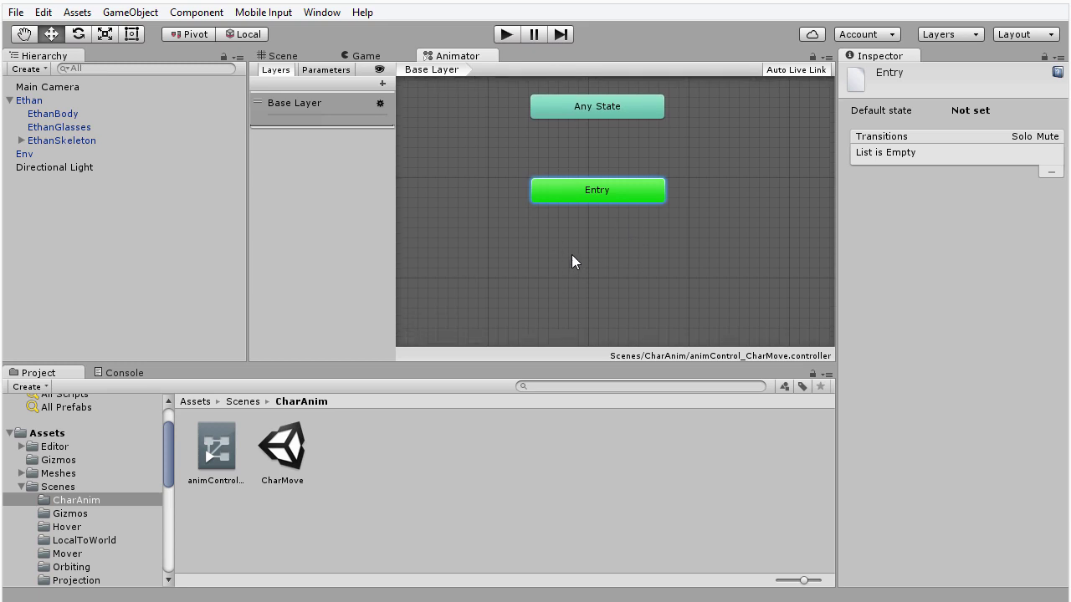
{"action": "right_click", "coordinate": [562, 251]}
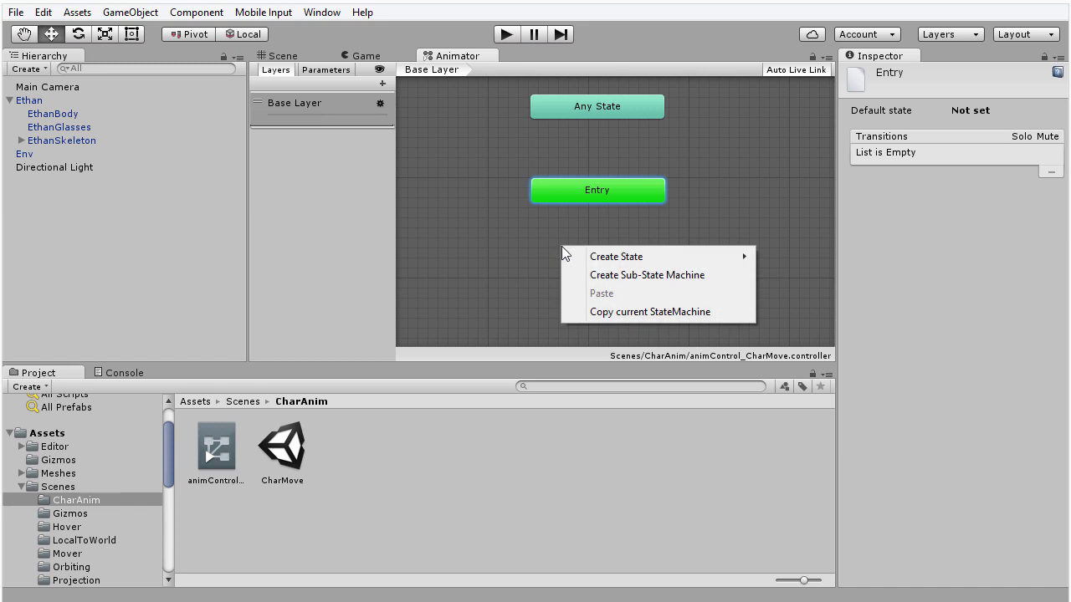
{"action": "mouse_move", "coordinate": [594, 261]}
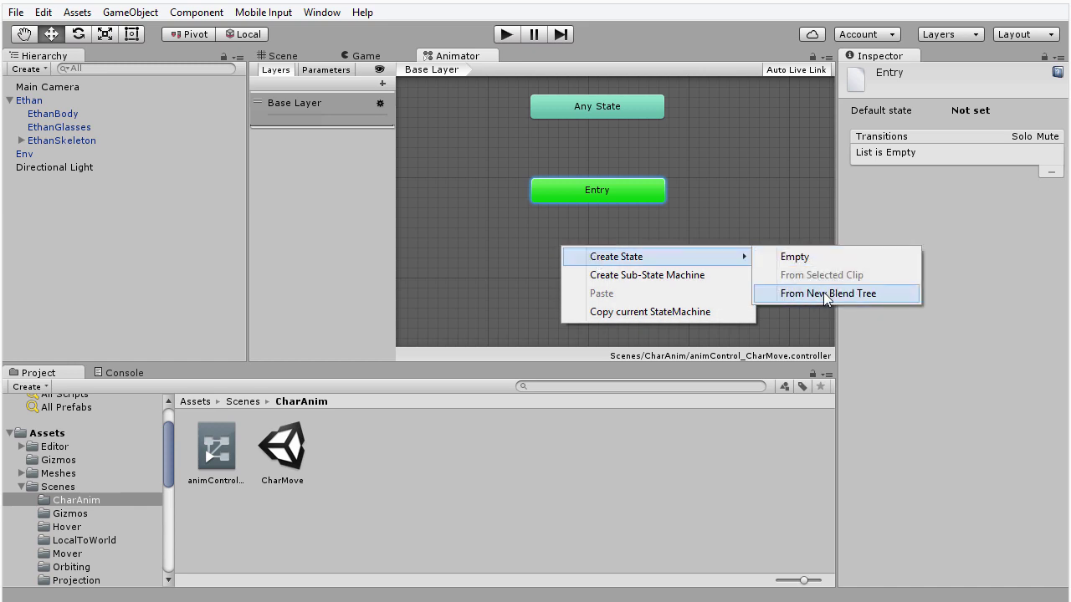
{"action": "left_click", "coordinate": [870, 294]}
{"action": "left_click_drag", "start_coordinate": [673, 272], "coordinate": [636, 264]}
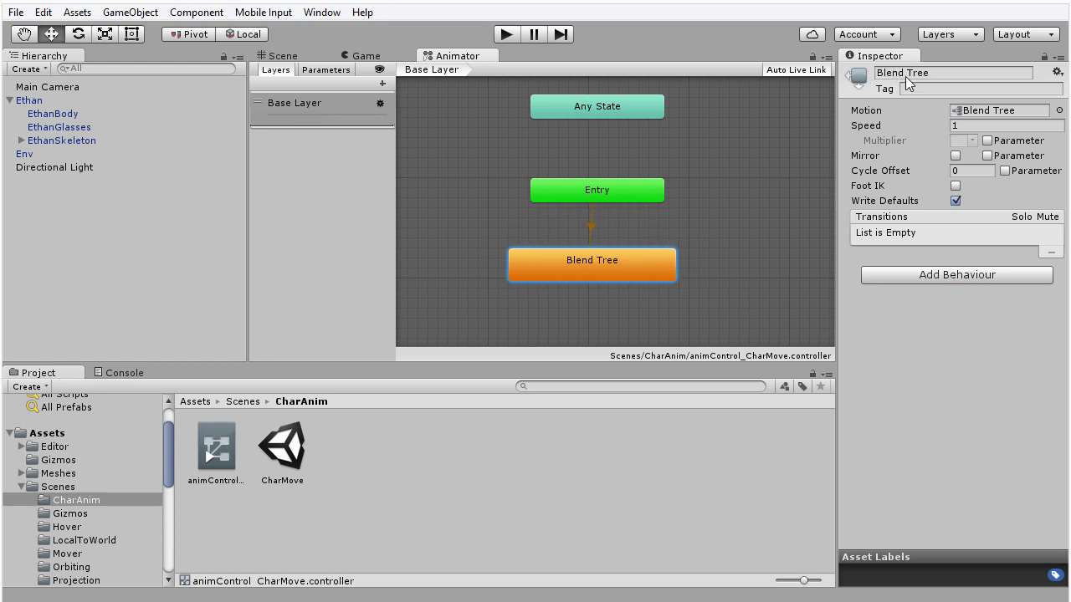
Rename the new blend tree state as BT_Char.
{"action": "left_click", "coordinate": [945, 72]}
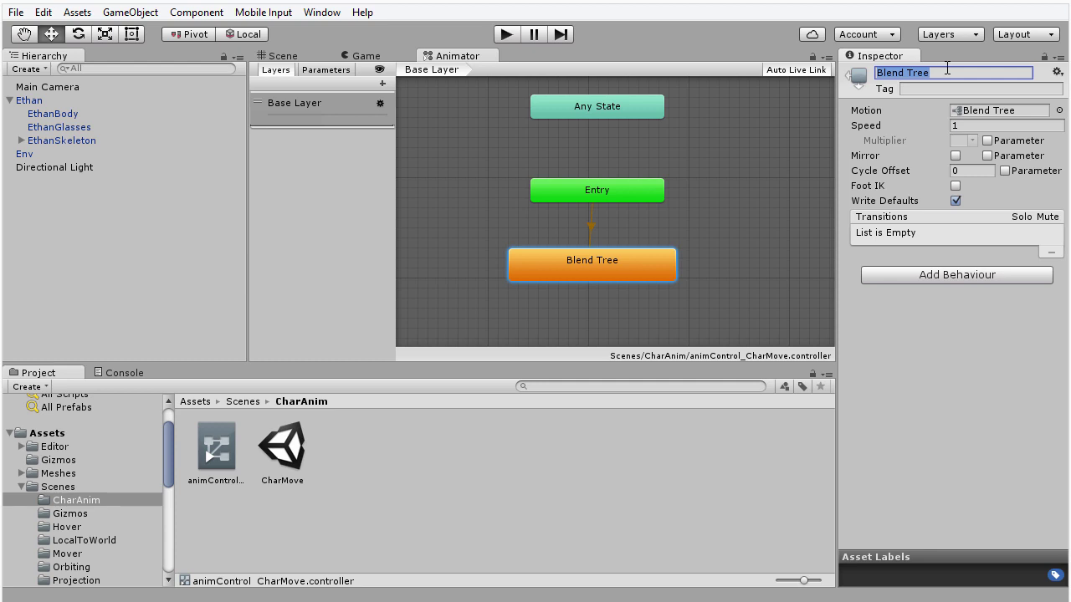
{"action": "type", "text": "BT_Char"}
{"action": "key", "text": "Return"}
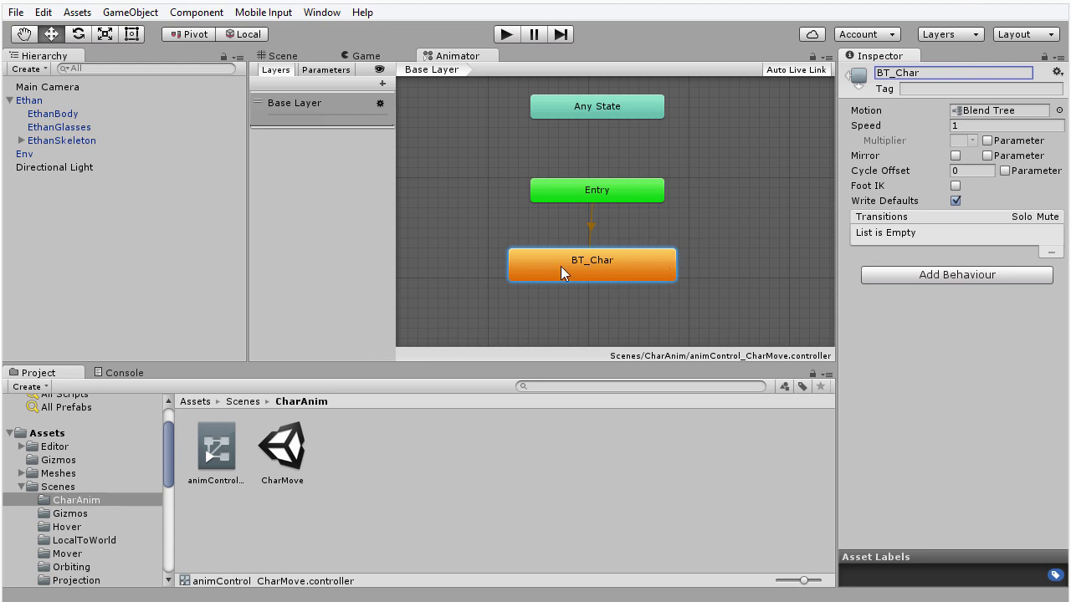
Open the blend tree inside the BT_Char state and set its blend type to 2D Freeform Cartesian.
{"action": "double_click", "coordinate": [618, 271]}
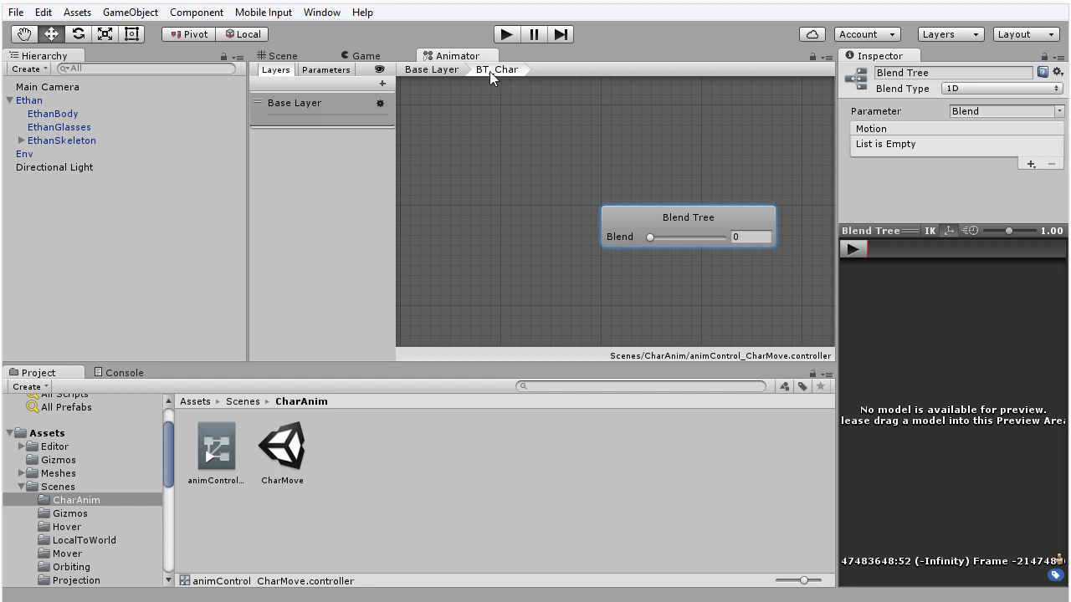
{"action": "left_click", "coordinate": [442, 70]}
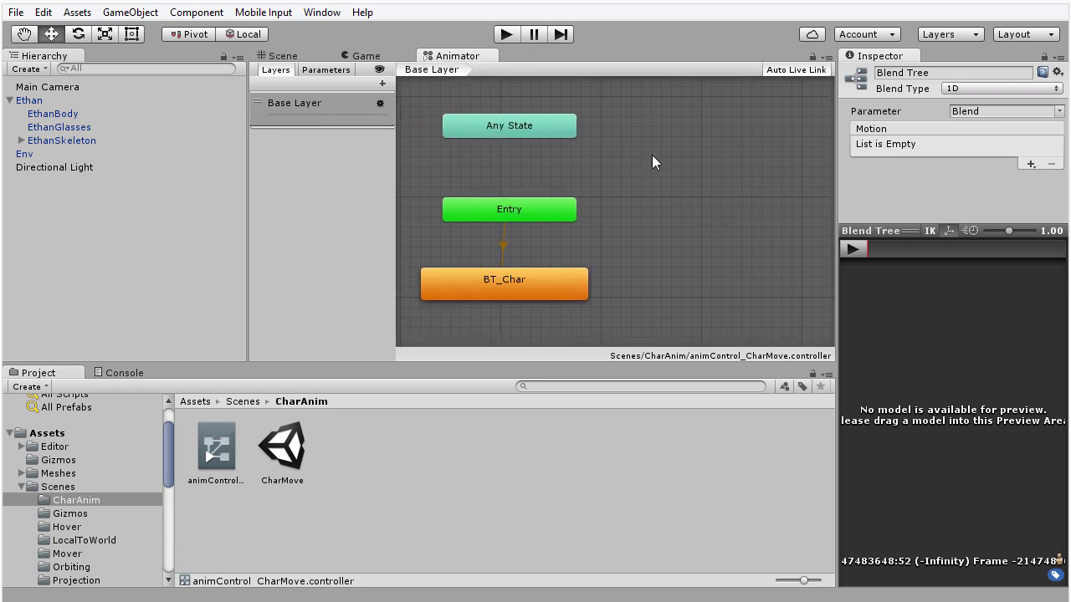
{"action": "double_click", "coordinate": [579, 287]}
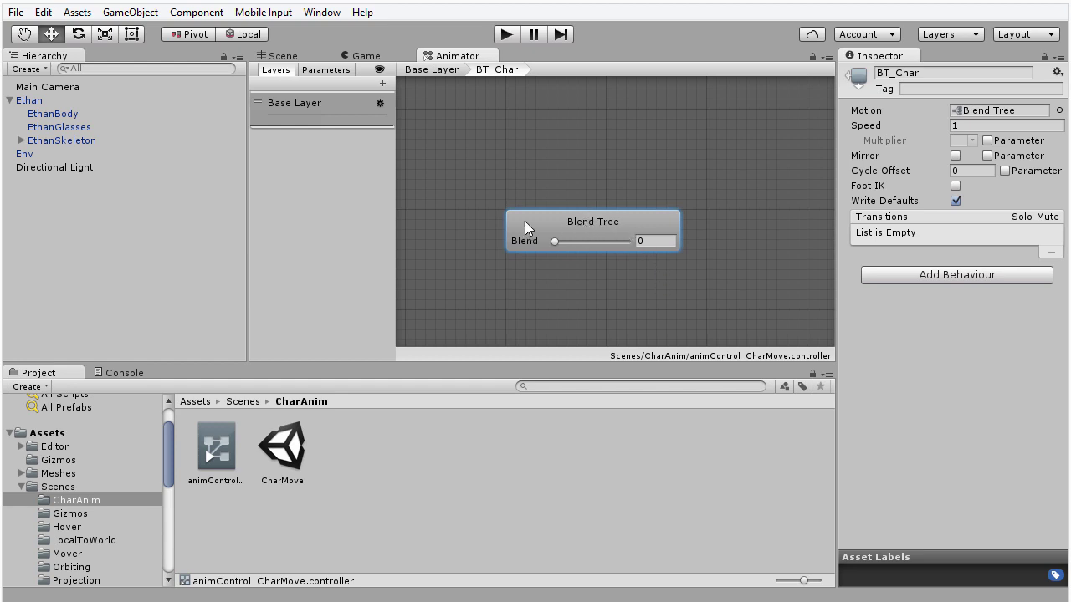
{"action": "left_click", "coordinate": [588, 224]}
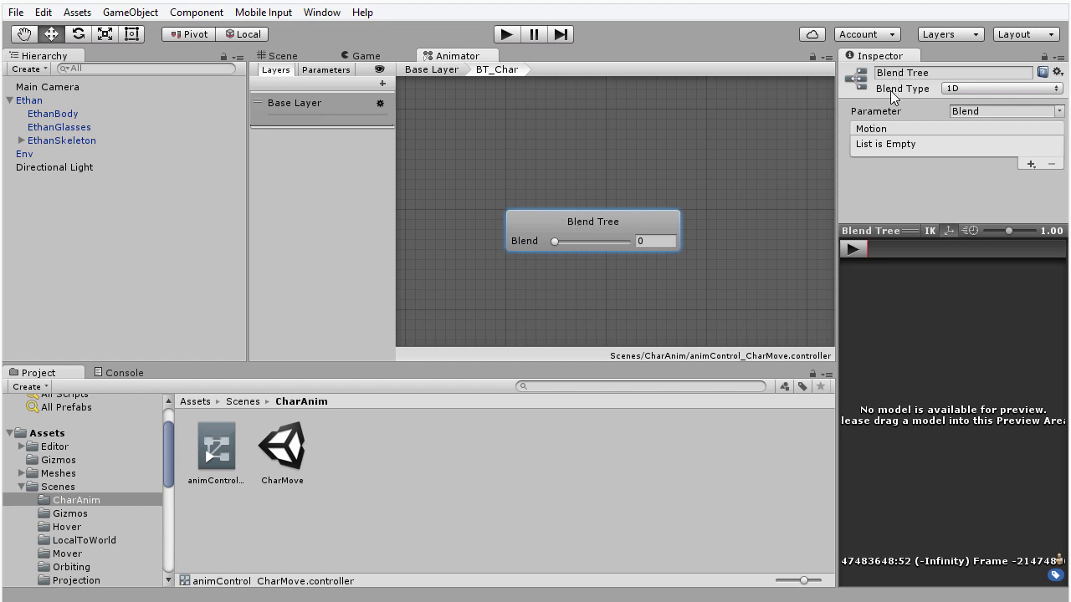
{"action": "left_click", "coordinate": [960, 91]}
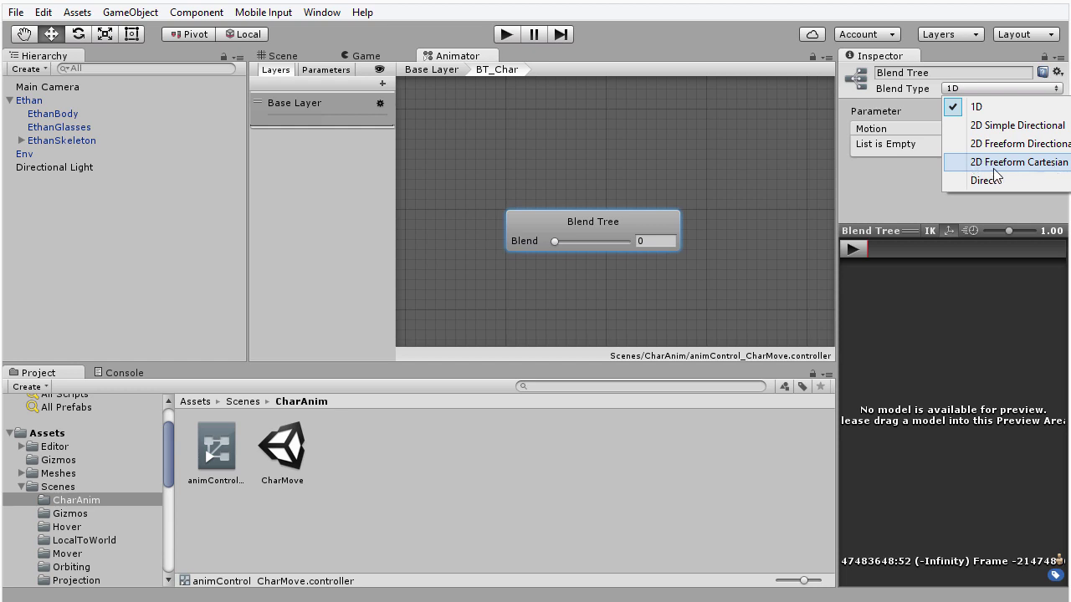
{"action": "left_click", "coordinate": [1049, 170]}
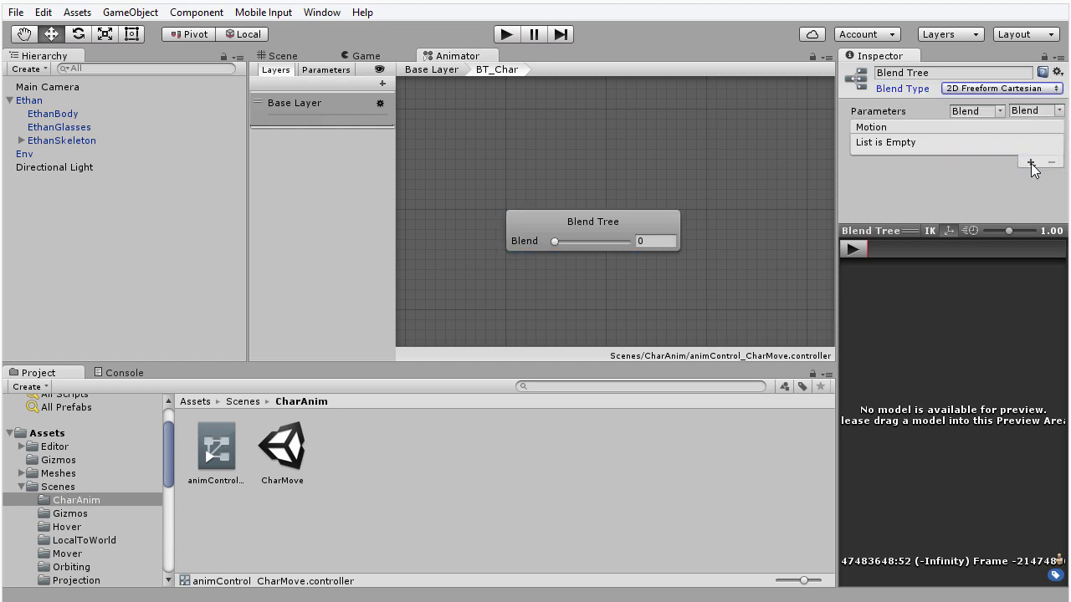